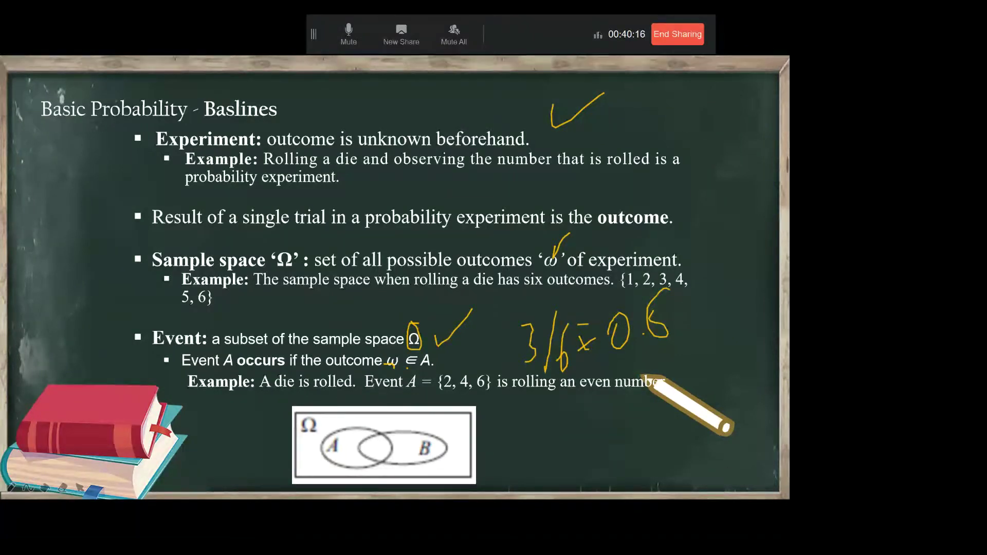
Leave the full-screen Basic Probability slideshow for the WPS Presentation editor
{"action": "key", "text": "alt+Tab"}
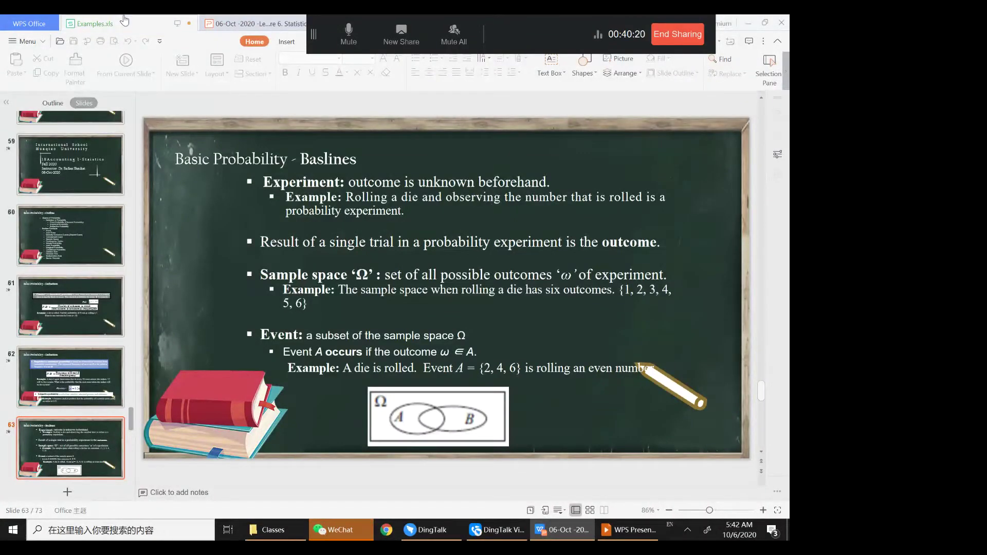
Bring Examples.xls to the front and title cell F4 'Sum of dice'
{"action": "left_click", "coordinate": [124, 20]}
{"action": "left_click", "coordinate": [221, 155]}
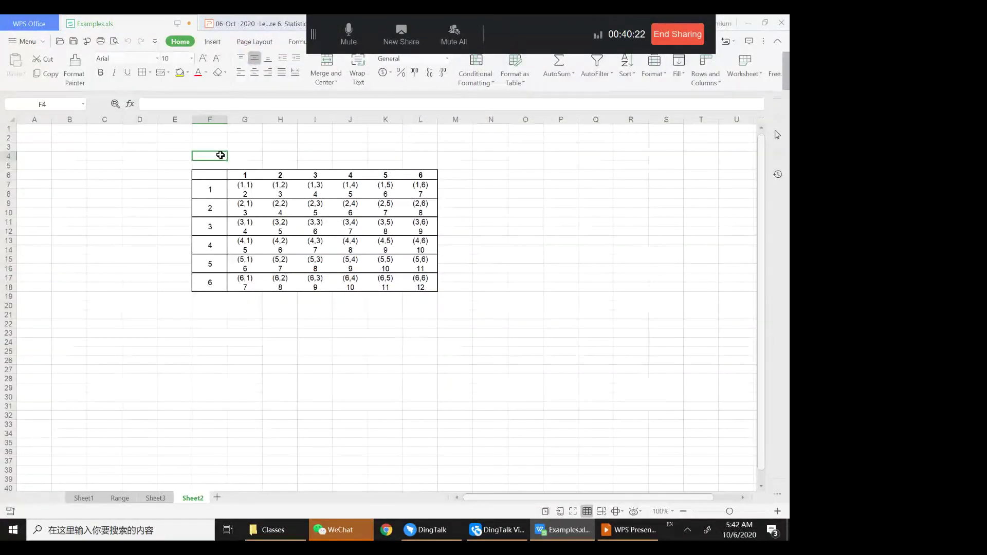
{"action": "type", "text": "Sum"}
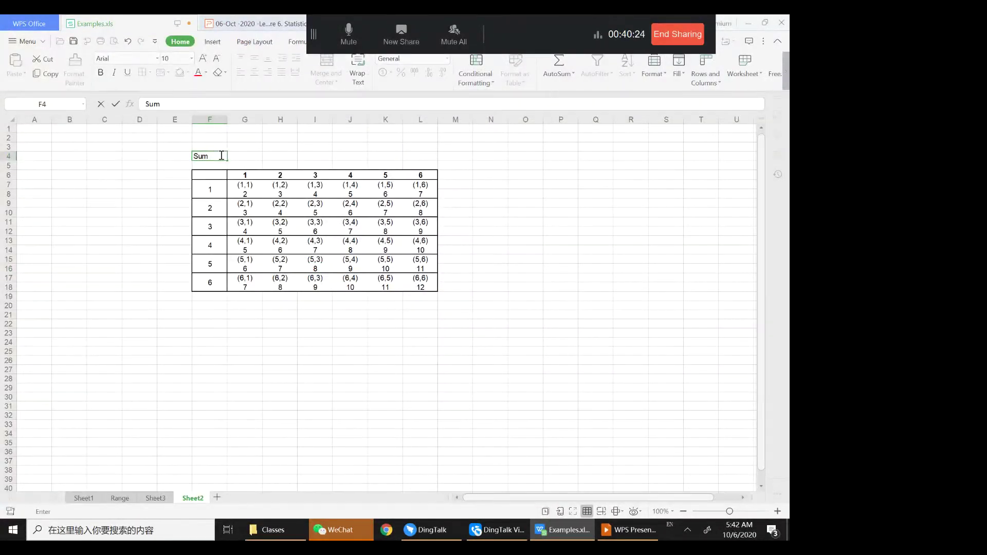
{"action": "type", "text": " of dice"}
Point out the table outcomes summing to 5: (4,1), (3,2), (2,3), (1,4)
{"action": "left_click", "coordinate": [266, 210]}
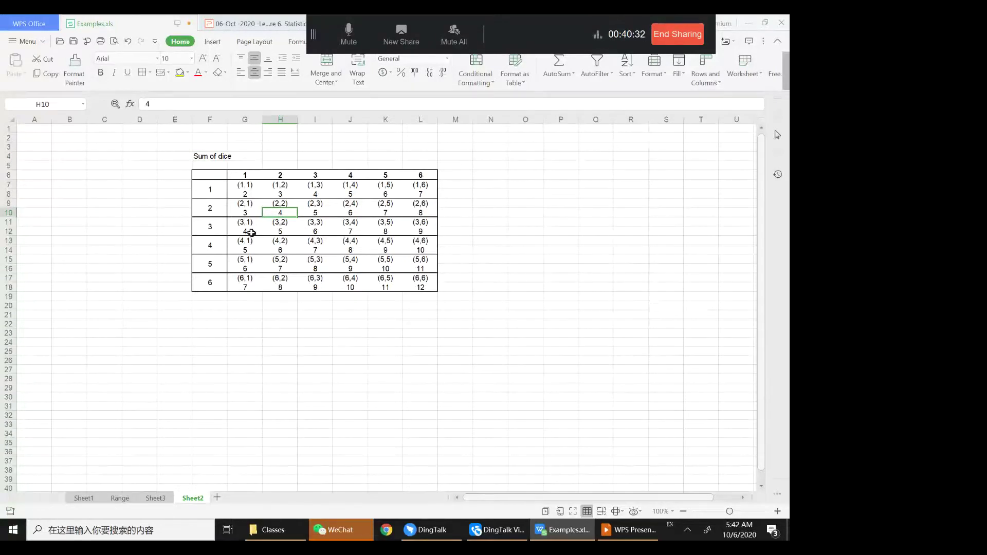
{"action": "left_click", "coordinate": [287, 229]}
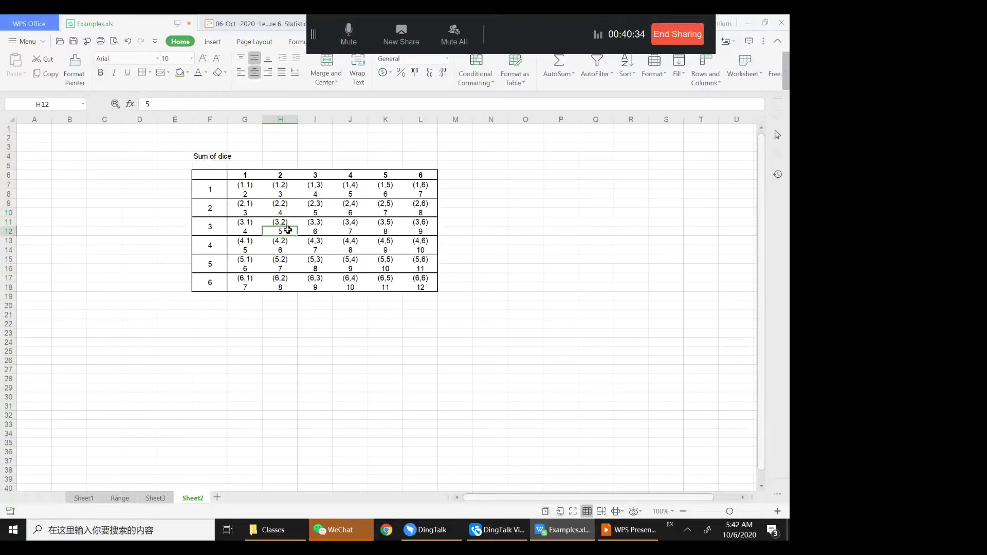
{"action": "left_click", "coordinate": [247, 259]}
{"action": "left_click", "coordinate": [278, 244]}
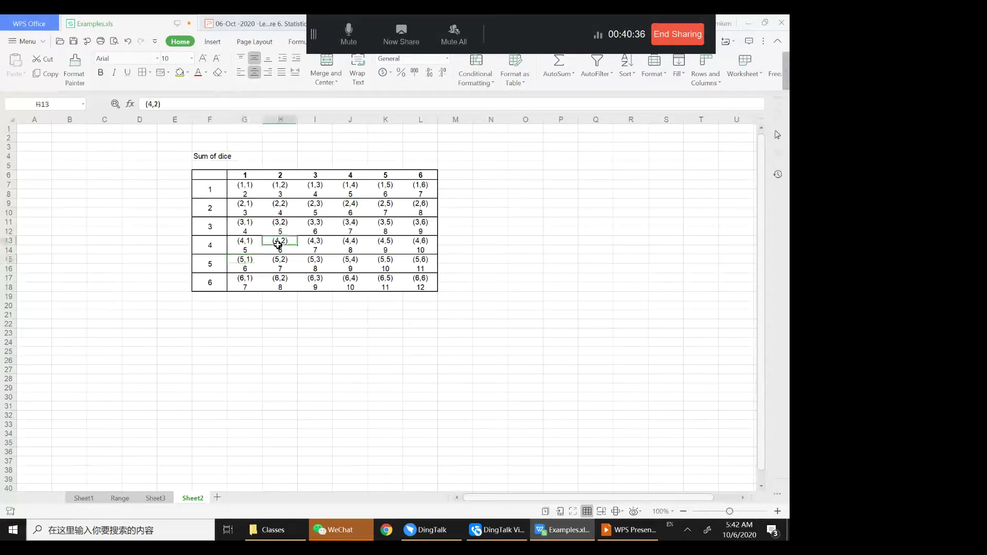
{"action": "left_click", "coordinate": [243, 250]}
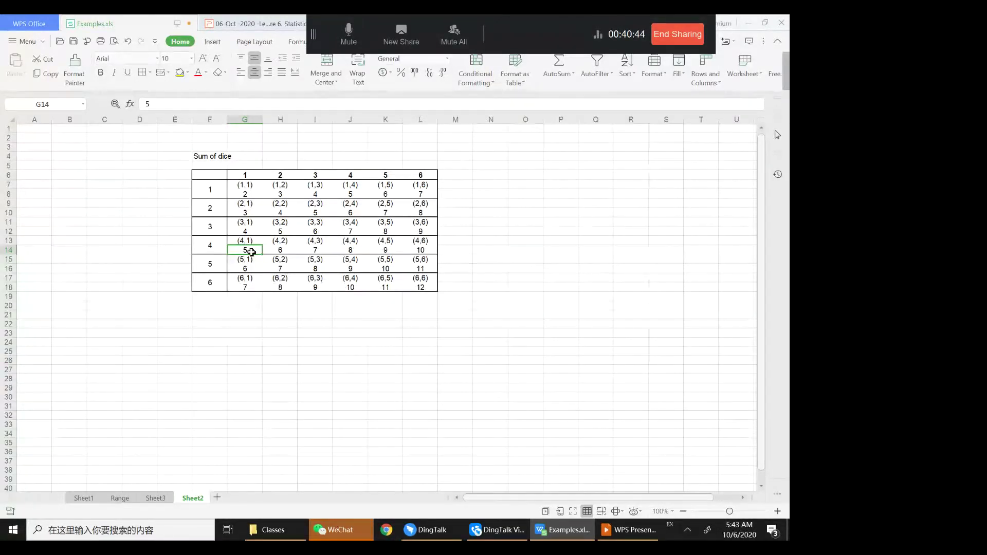
{"action": "left_click", "coordinate": [287, 229]}
{"action": "left_click", "coordinate": [312, 213]}
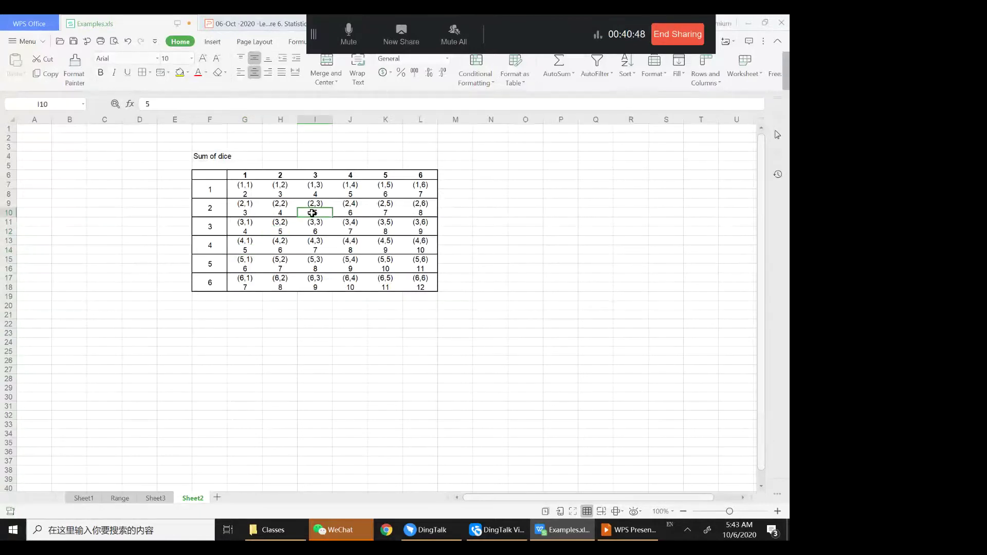
{"action": "left_click", "coordinate": [358, 194]}
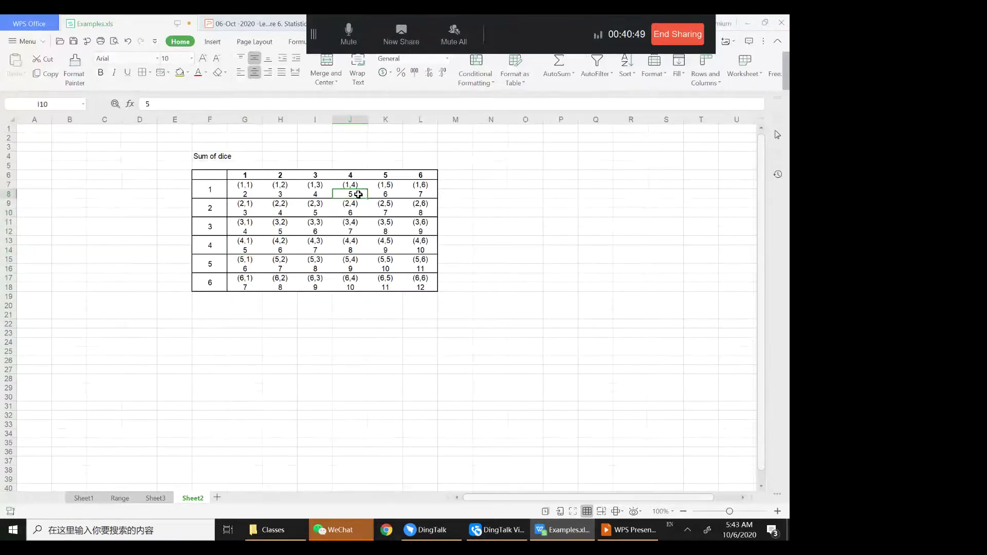
{"action": "left_click", "coordinate": [215, 327]}
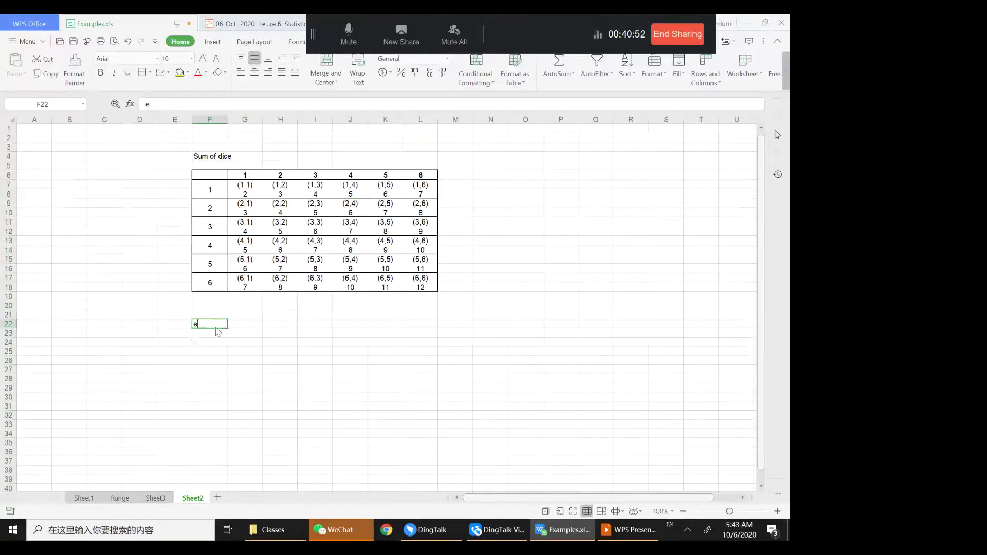
Enter 'event A' in F22 and 'sum of two dice rolled is 5' in G22
{"action": "type", "text": "event"}
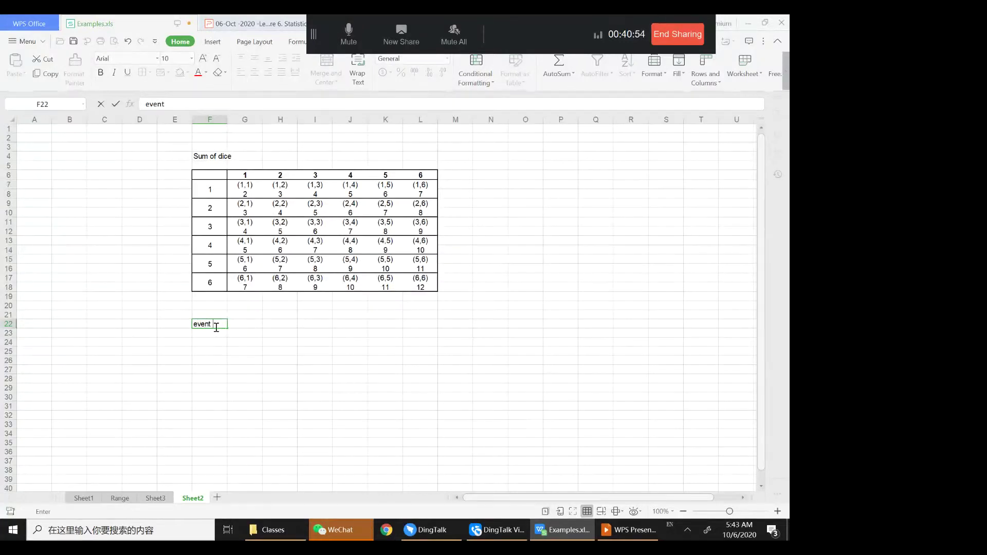
{"action": "type", "text": " A"}
{"action": "key", "text": "Tab"}
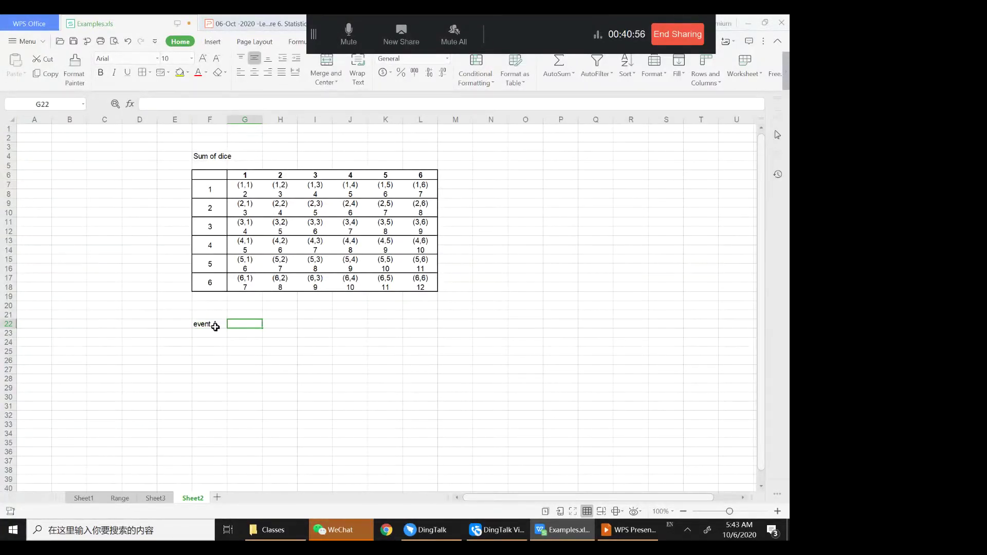
{"action": "type", "text": "sum"}
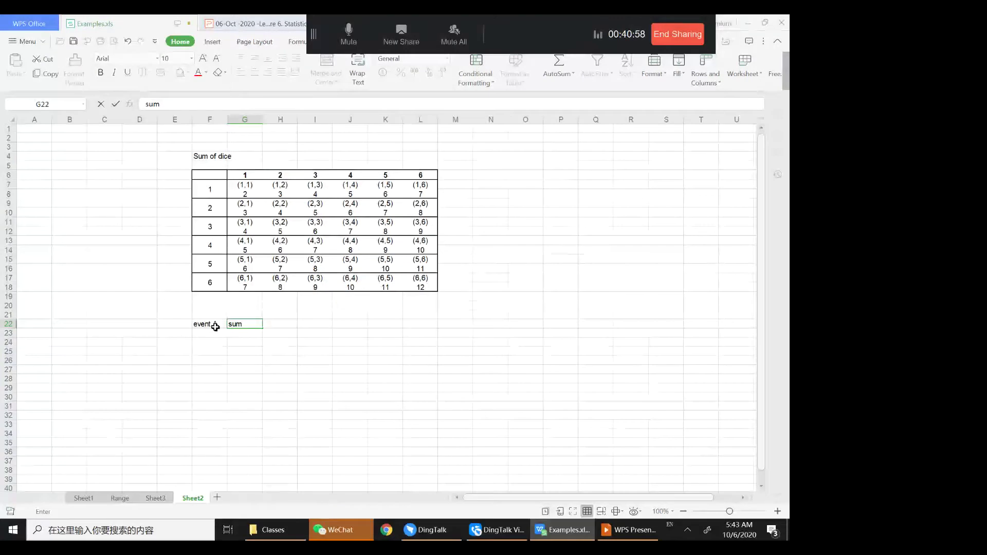
{"action": "type", "text": " of two dice"}
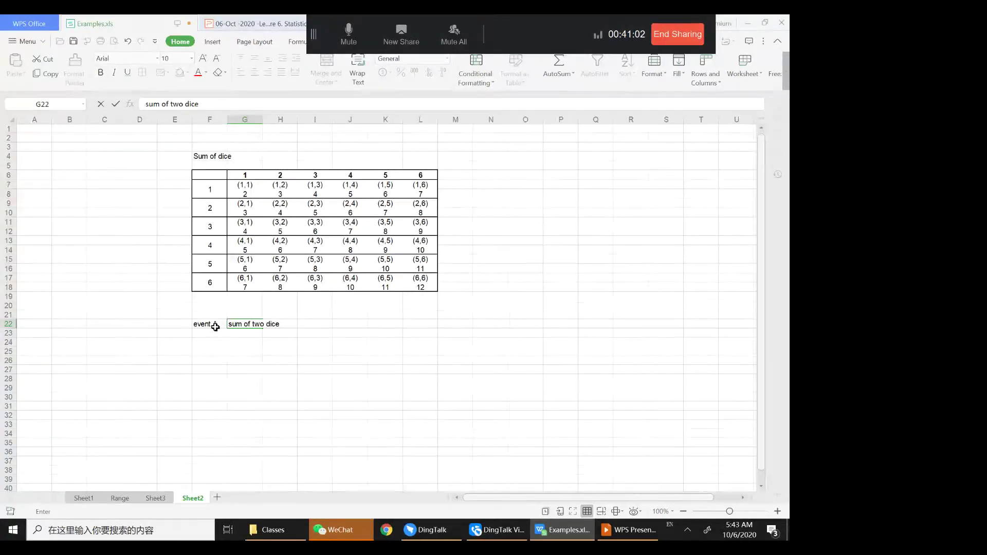
{"action": "type", "text": " rolled ia"}
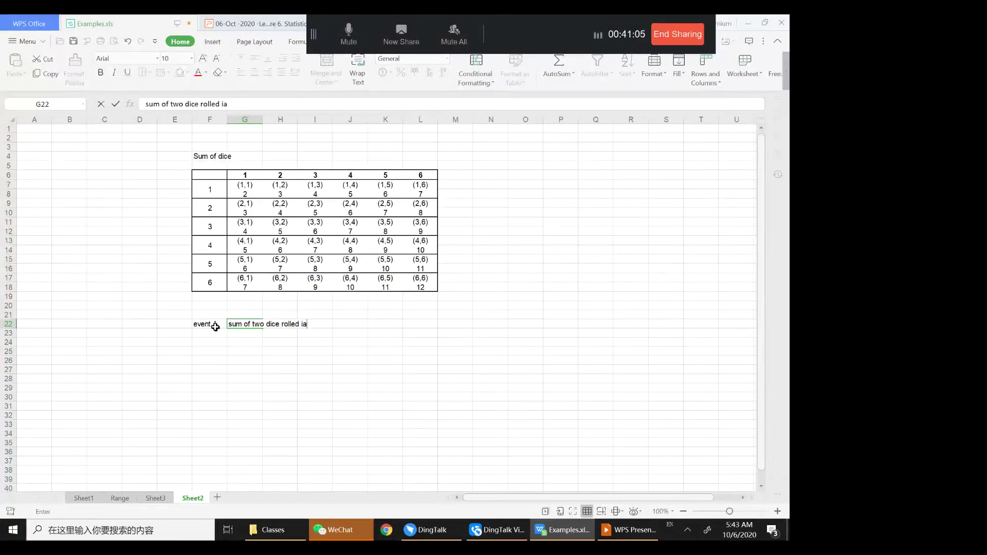
{"action": "key", "text": "BackSpace"}
{"action": "type", "text": "s 5"}
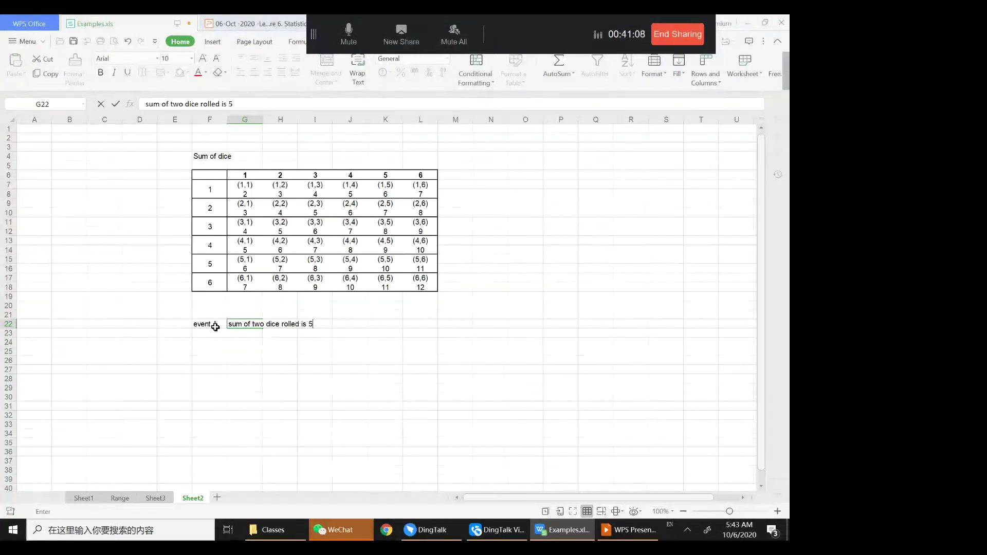
{"action": "key", "text": "Tab"}
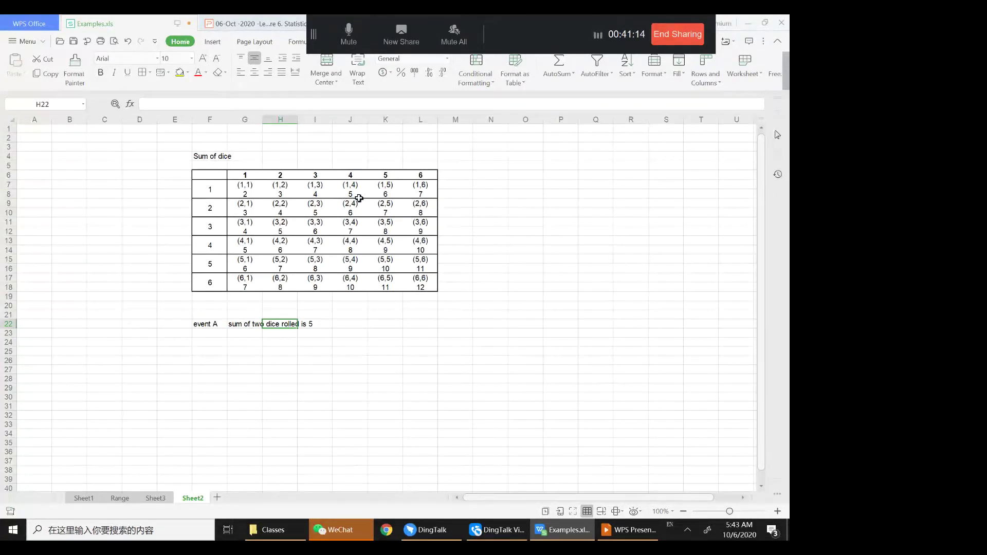
Put the count 4 in H22, discarding the unwanted autocomplete entry
{"action": "type", "text": "4"}
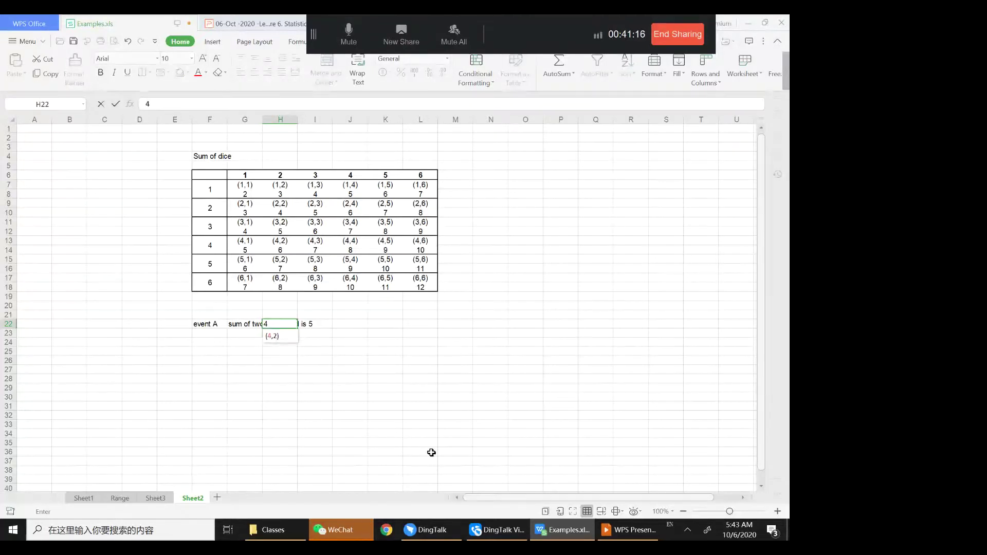
{"action": "key", "text": "Down"}
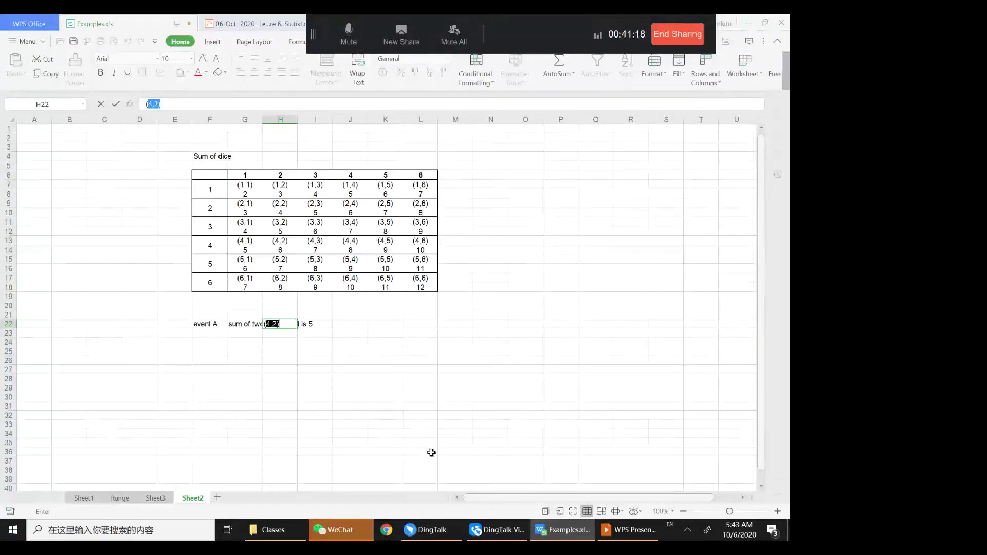
{"action": "key", "text": "BackSpace"}
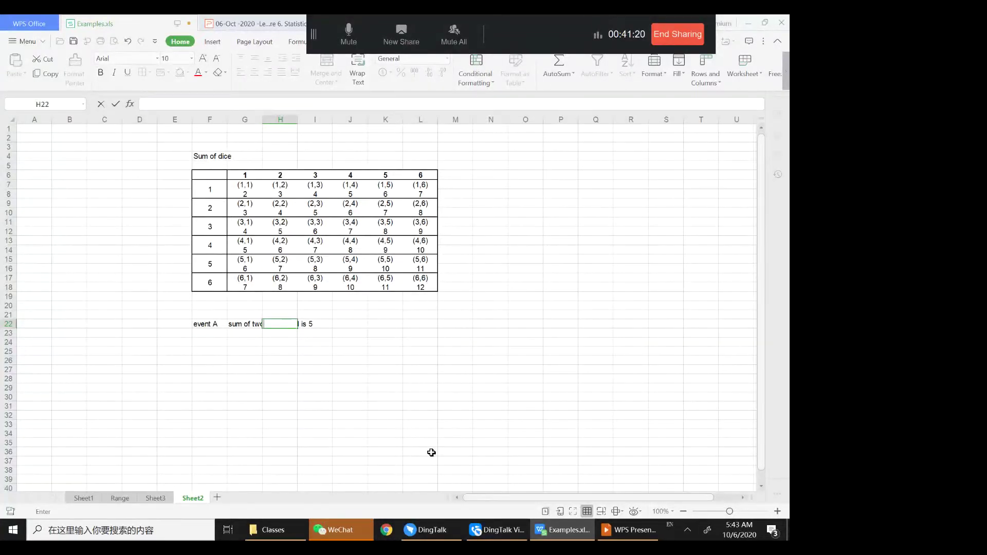
{"action": "type", "text": "4"}
{"action": "key", "text": "Return"}
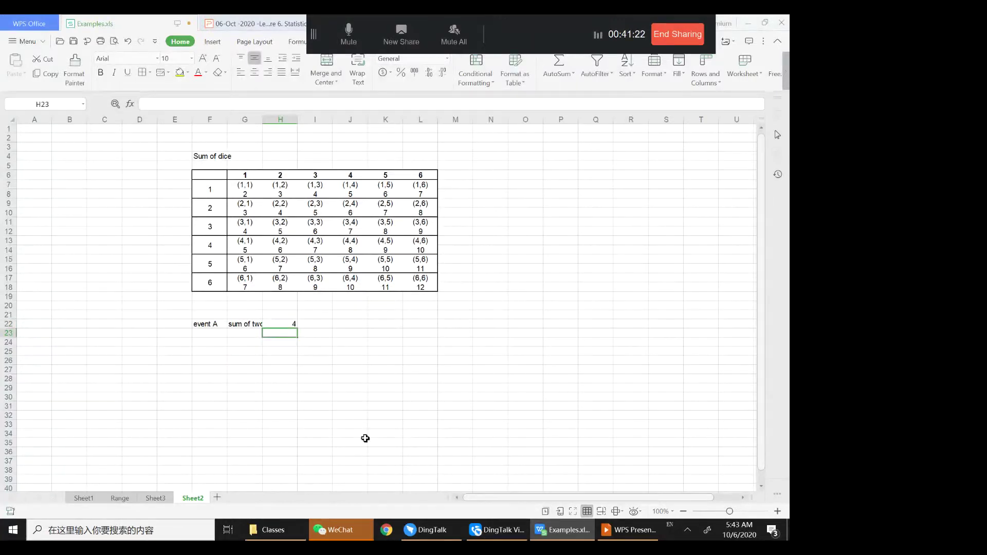
{"action": "key", "text": "Left"}
{"action": "key", "text": "Left"}
Label F23 'P(A)' and compute it in G23 as =1/9, re-entered as =4/36 (0.111111111)
{"action": "type", "text": "P"}
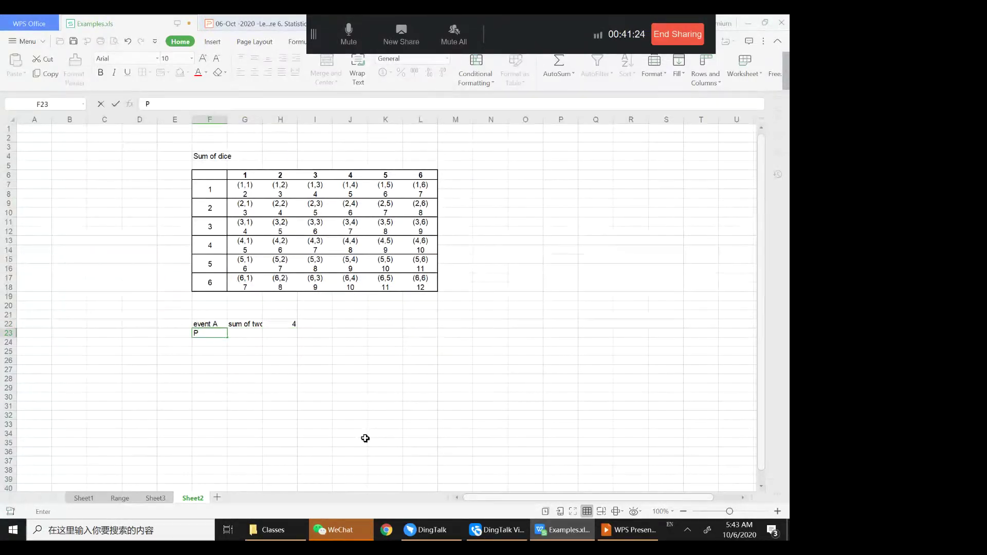
{"action": "type", "text": "(A"}
{"action": "key", "text": "Tab"}
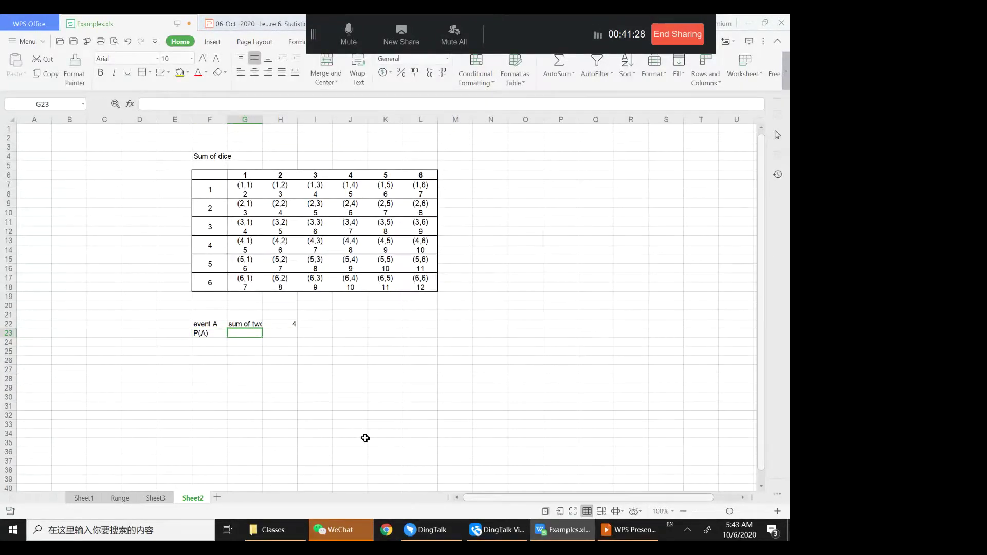
{"action": "type", "text": "="}
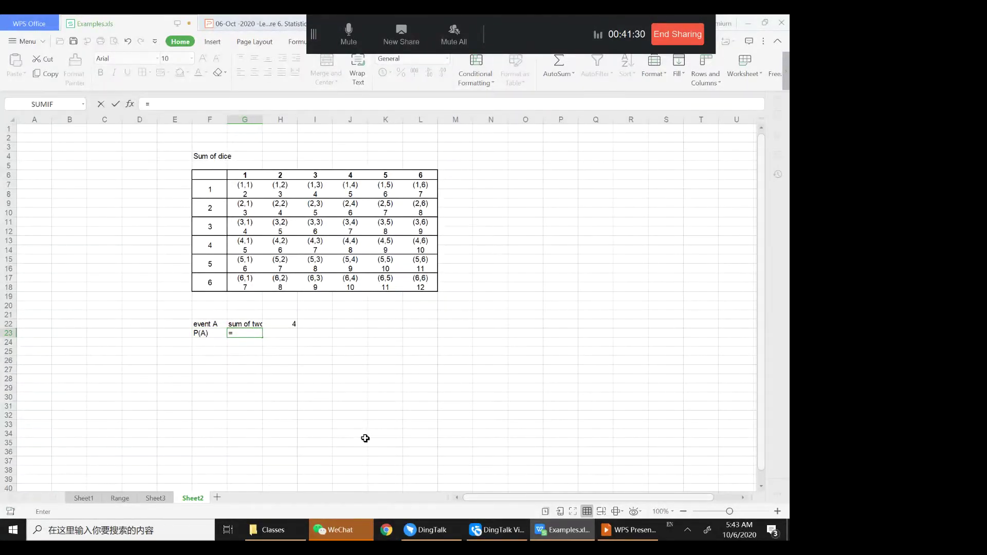
{"action": "type", "text": "1/9"}
{"action": "key", "text": "Return"}
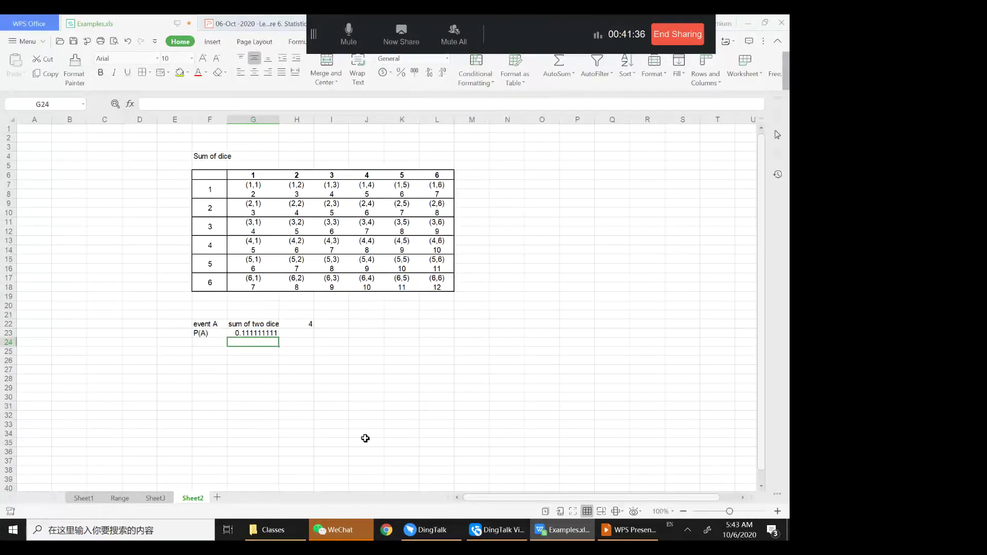
{"action": "key", "text": "Up"}
{"action": "key", "text": "Right"}
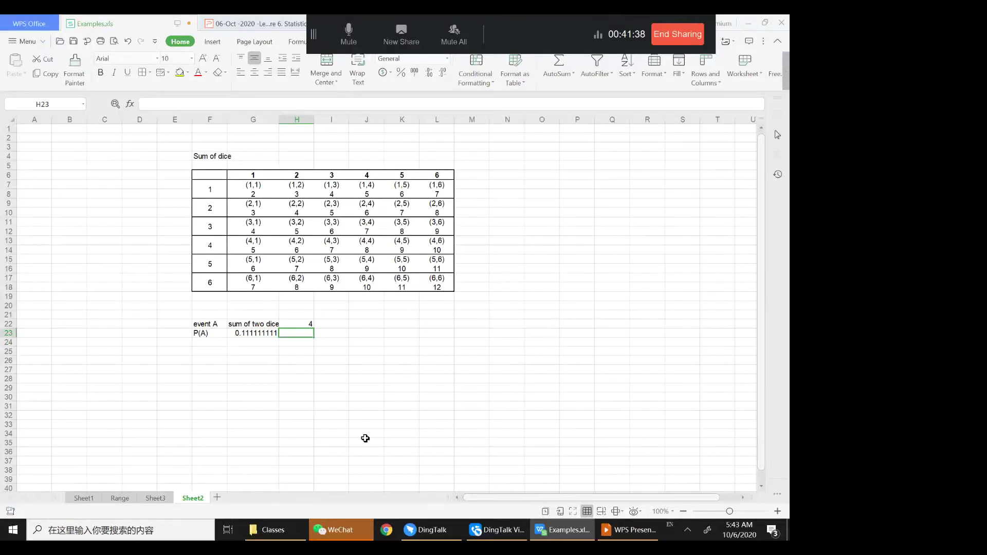
{"action": "key", "text": "Left"}
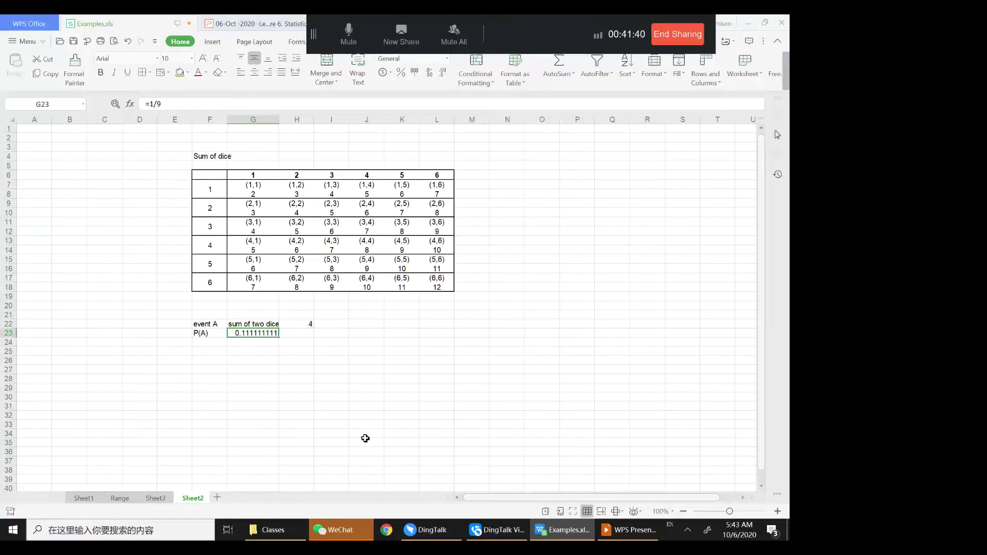
{"action": "type", "text": "=4/"}
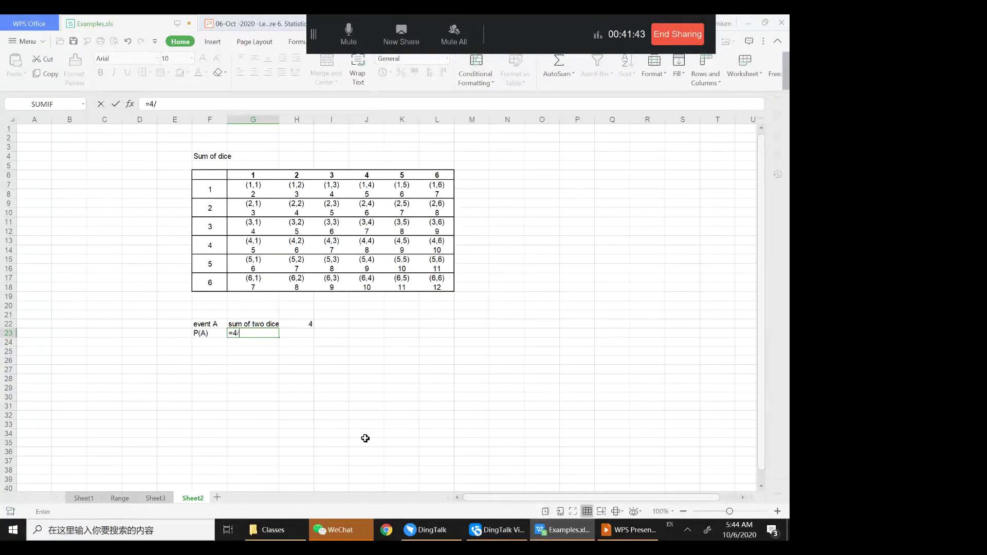
{"action": "type", "text": "36"}
{"action": "key", "text": "Return"}
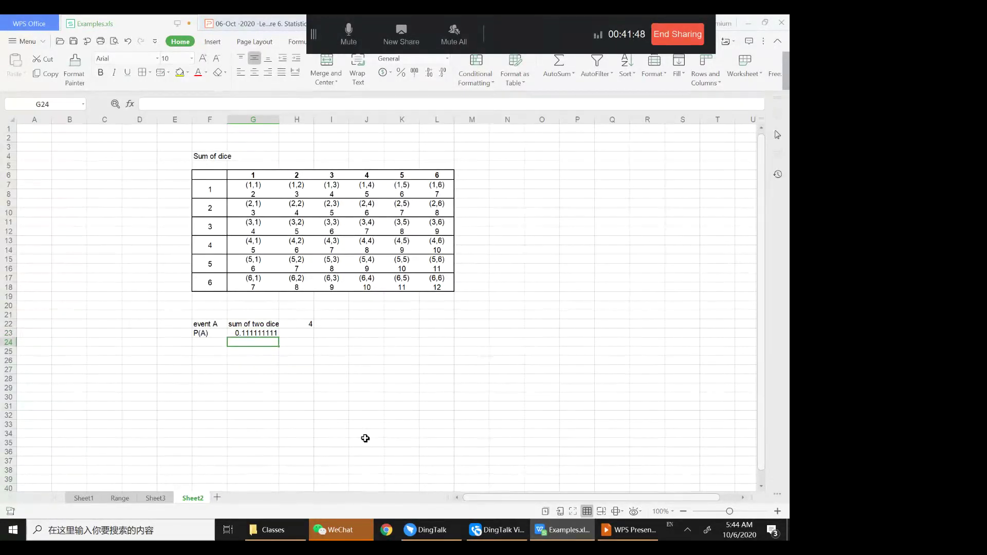
{"action": "left_click", "coordinate": [234, 324]}
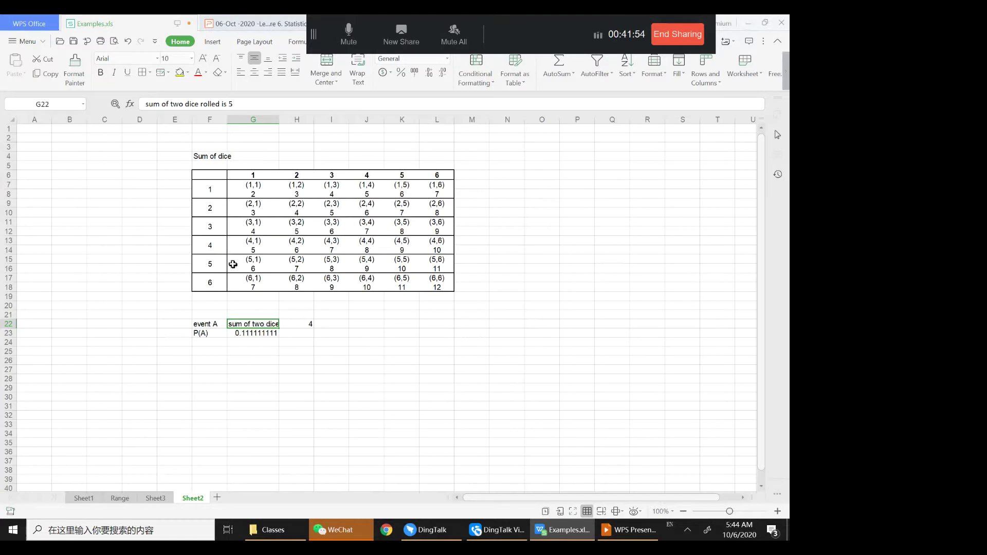
{"action": "left_click", "coordinate": [249, 106]}
{"action": "double_click", "coordinate": [249, 106]}
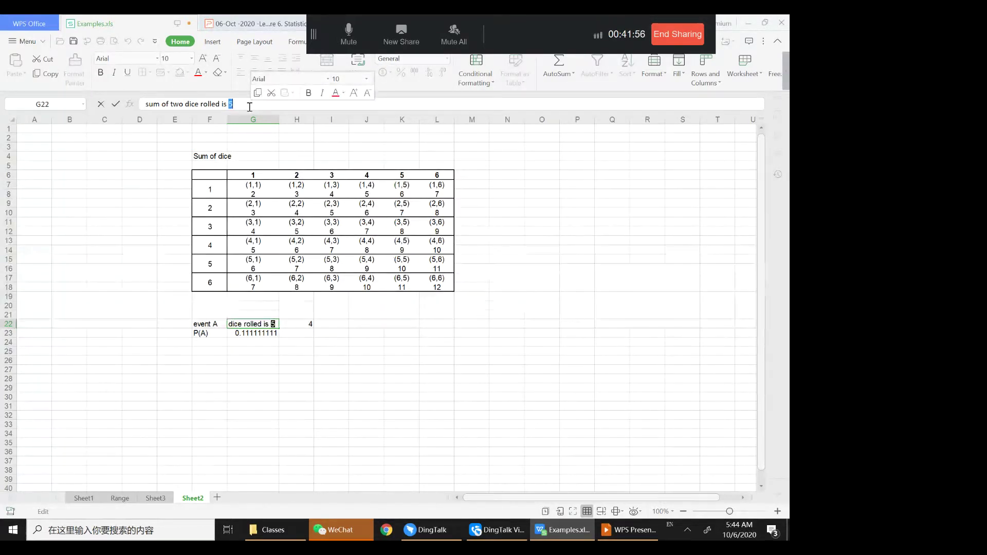
{"action": "left_click", "coordinate": [293, 388]}
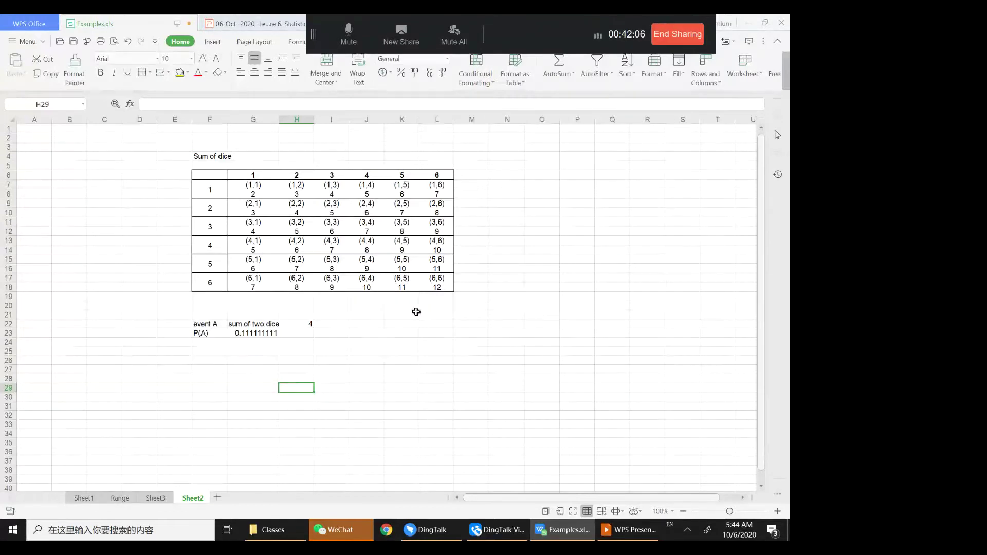
{"action": "left_click", "coordinate": [244, 259]}
{"action": "key", "text": "Right"}
{"action": "key", "text": "Right"}
{"action": "key", "text": "Right"}
{"action": "key", "text": "Right"}
{"action": "key", "text": "Right"}
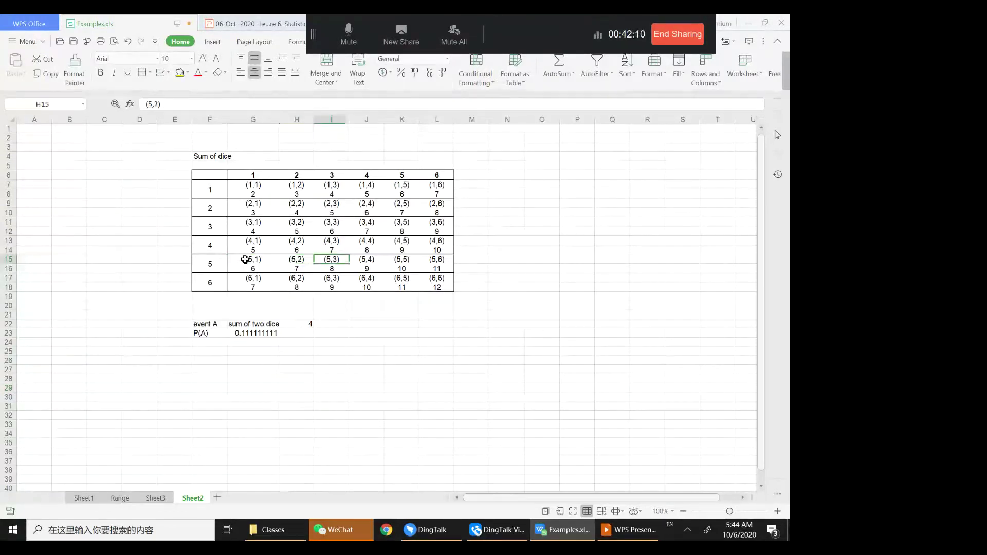
{"action": "left_click", "coordinate": [399, 193]}
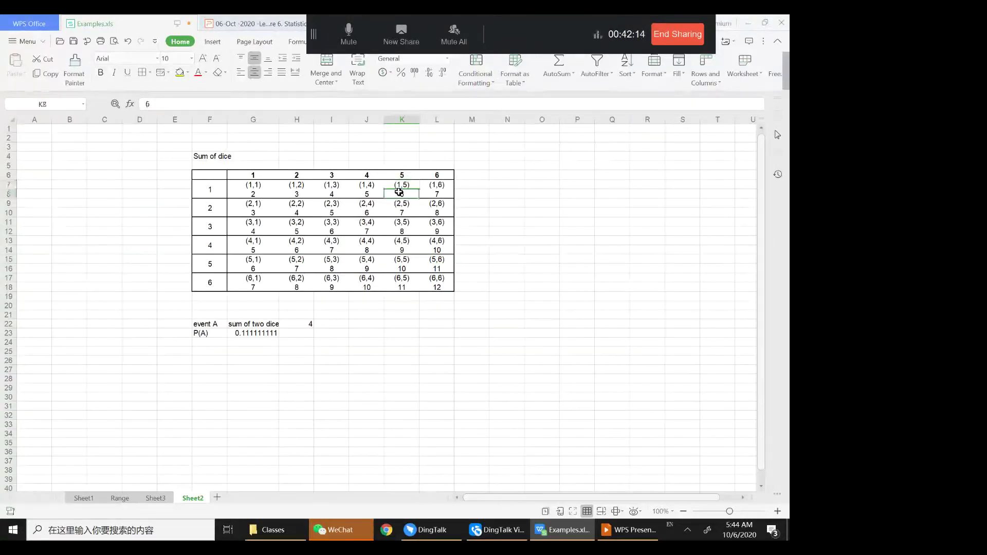
{"action": "key", "text": "Down"}
{"action": "key", "text": "Down"}
{"action": "key", "text": "Down"}
{"action": "key", "text": "Down"}
{"action": "key", "text": "Down"}
{"action": "key", "text": "Down"}
{"action": "key", "text": "Down"}
{"action": "key", "text": "Down"}
{"action": "key", "text": "Down"}
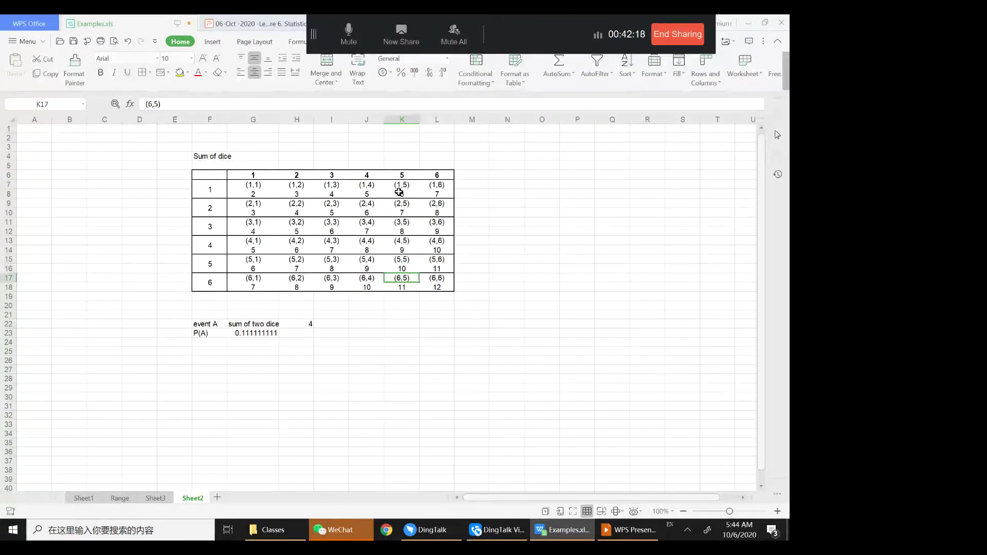
{"action": "left_click", "coordinate": [412, 261]}
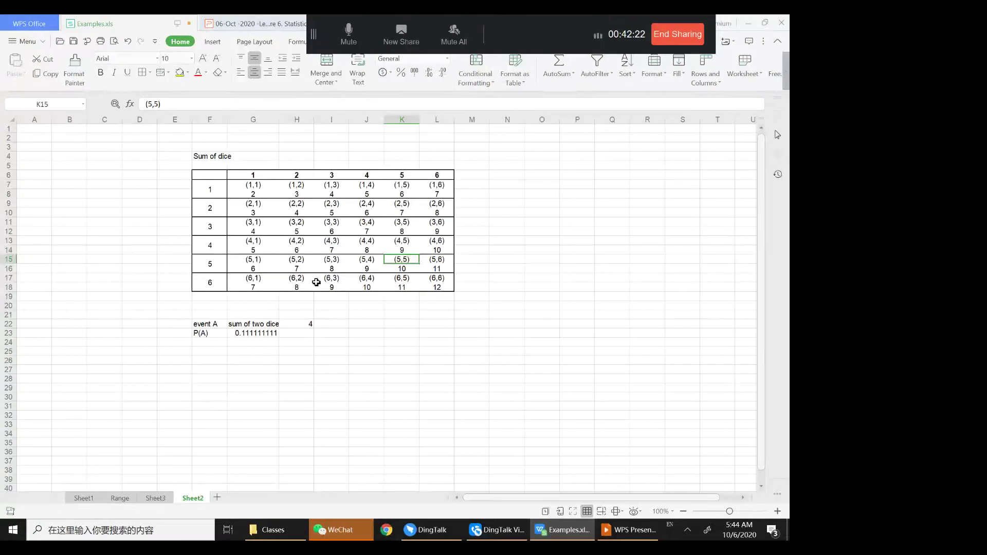
{"action": "left_click", "coordinate": [254, 341]}
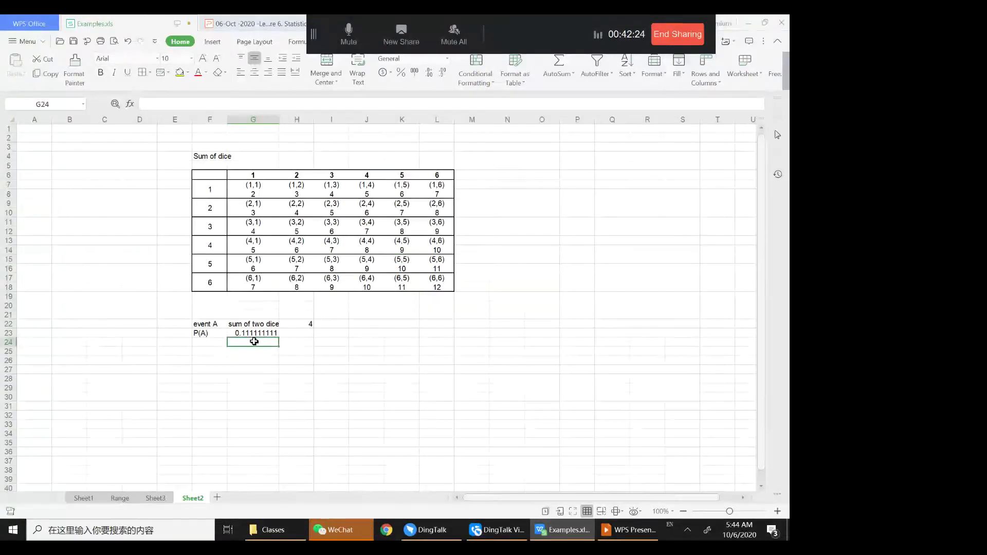
Enter =11/36 in G24, showing 0.305555556, and check its formula
{"action": "type", "text": "=11"}
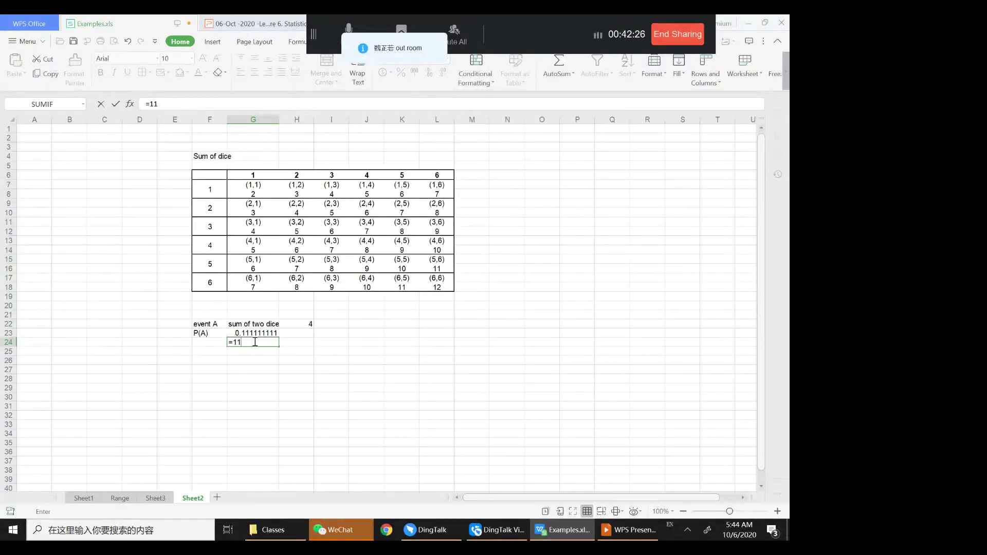
{"action": "type", "text": "/36"}
{"action": "key", "text": "Return"}
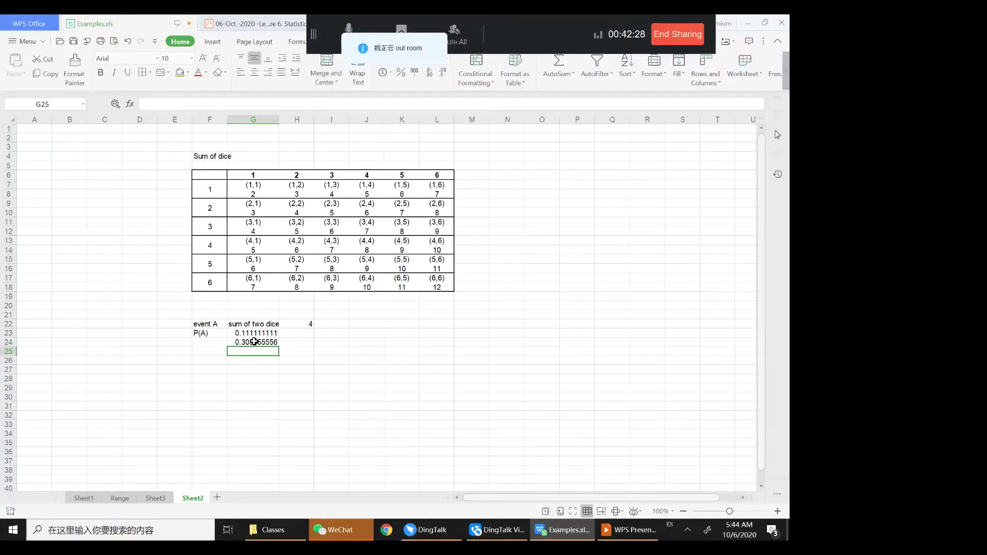
{"action": "left_click", "coordinate": [254, 341]}
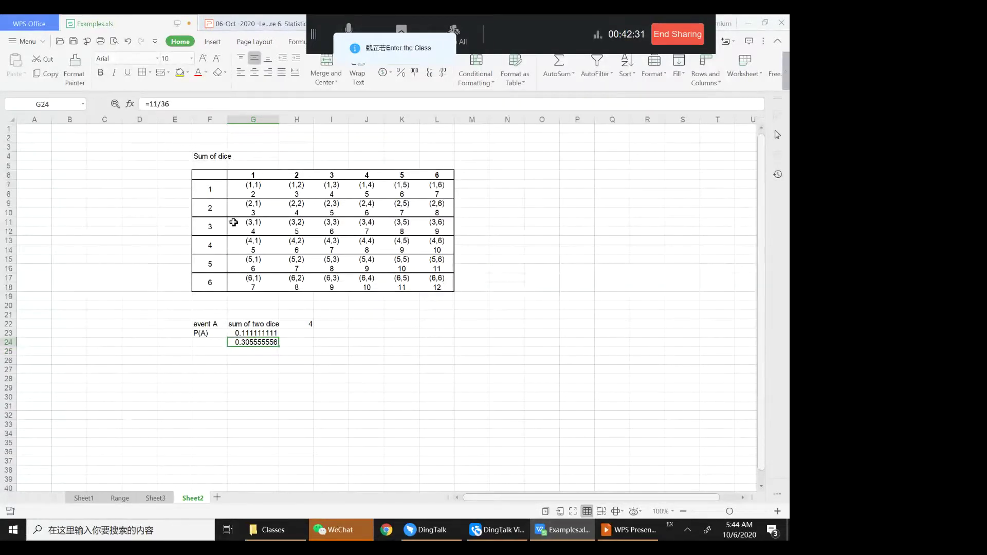
Return to the WPS Presentation slideshow's annotated Experiment slide
{"action": "left_click", "coordinate": [373, 445]}
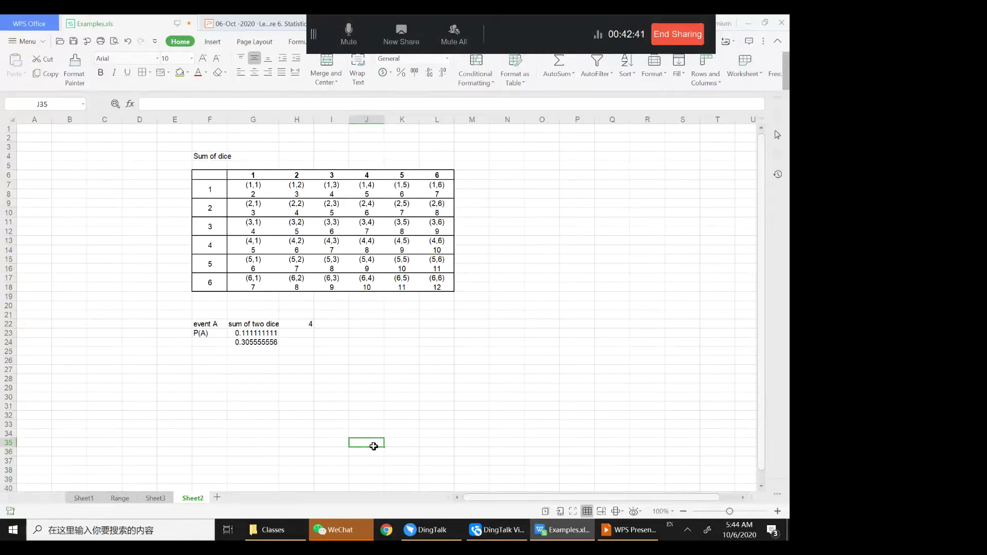
{"action": "left_click", "coordinate": [620, 531]}
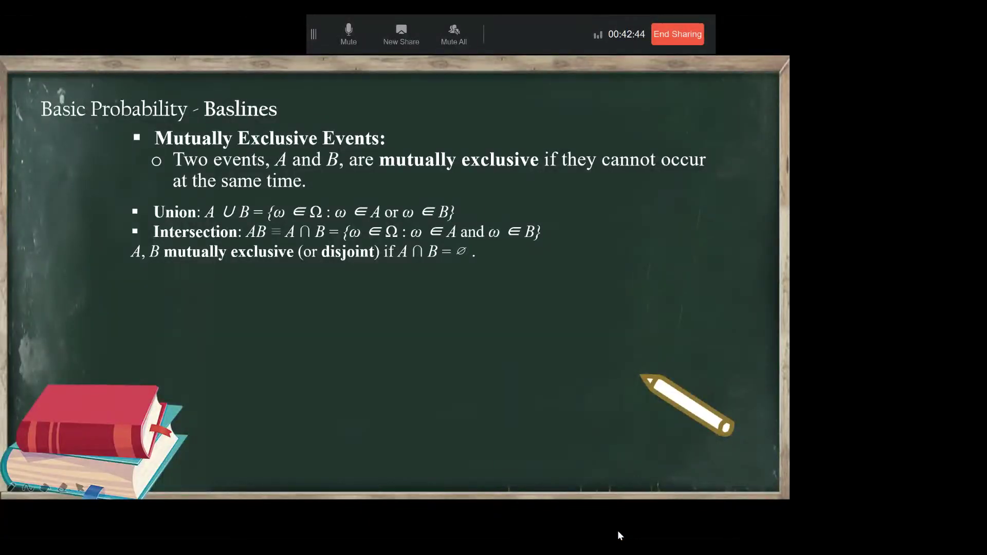
{"action": "key", "text": "Page_Up"}
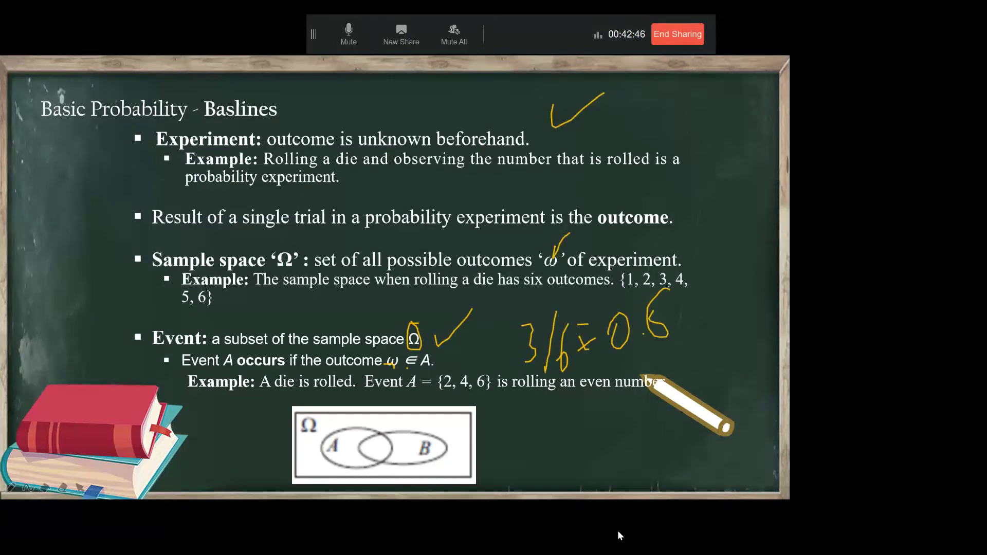